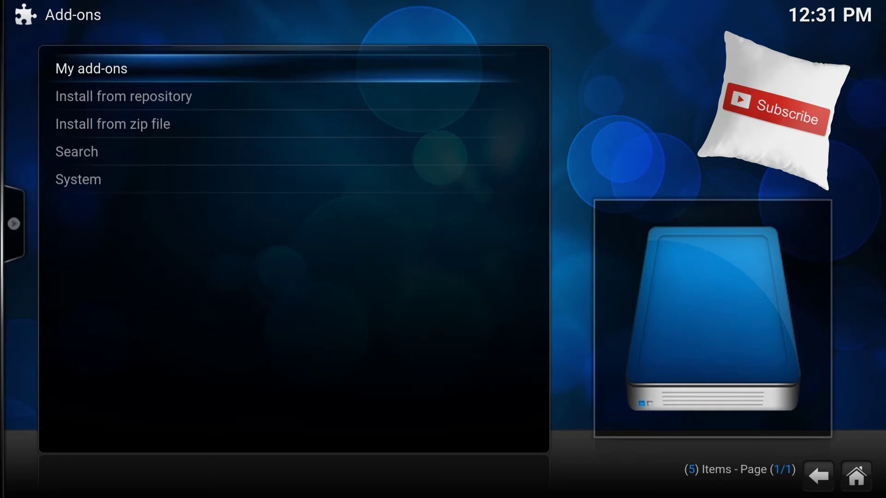
Step: Cycle through the add-on auto-update modes in the side options, ending on Never
key(Left)
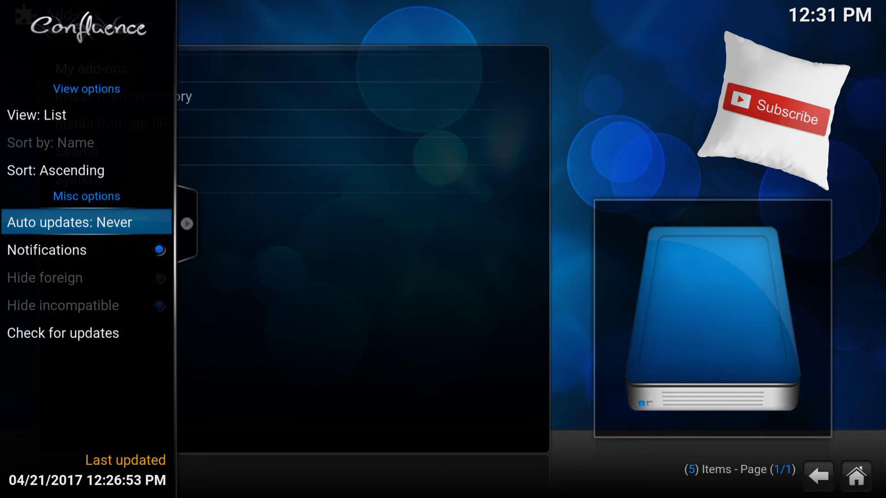
key(Return)
key(Return)
key(Down)
key(Down)
key(Right)
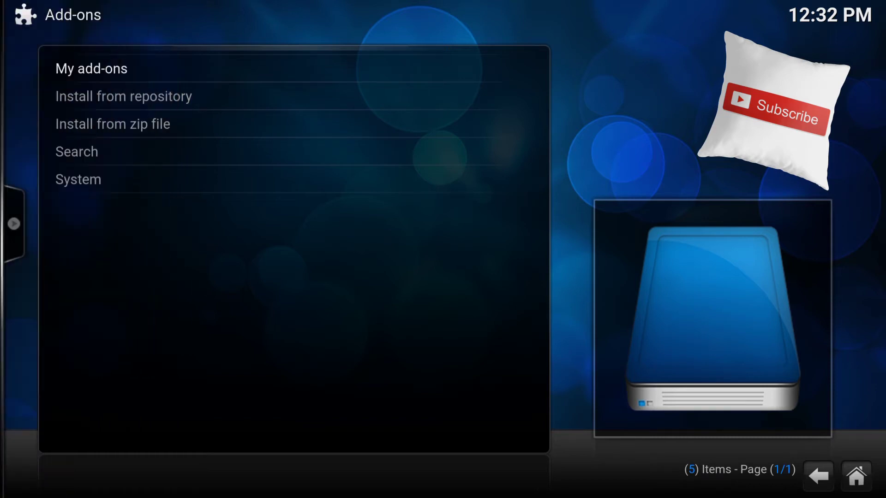
Step: Run a check for updates on all add-ons and leave the Add-ons browser
key(Left)
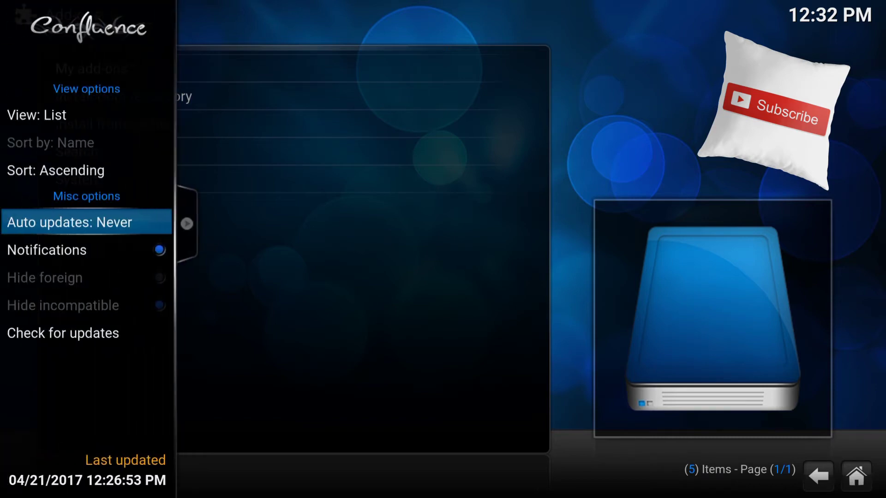
key(Down)
key(Down)
key(Return)
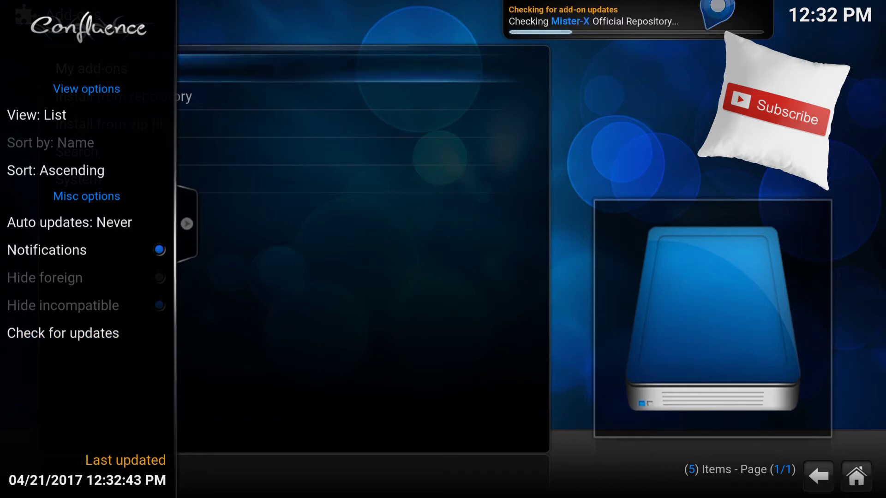
key(m)
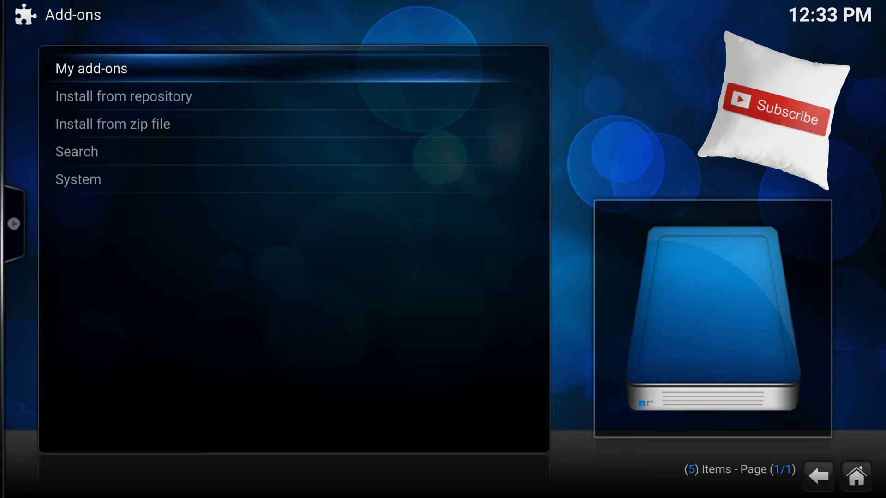
key(Down)
key(Up)
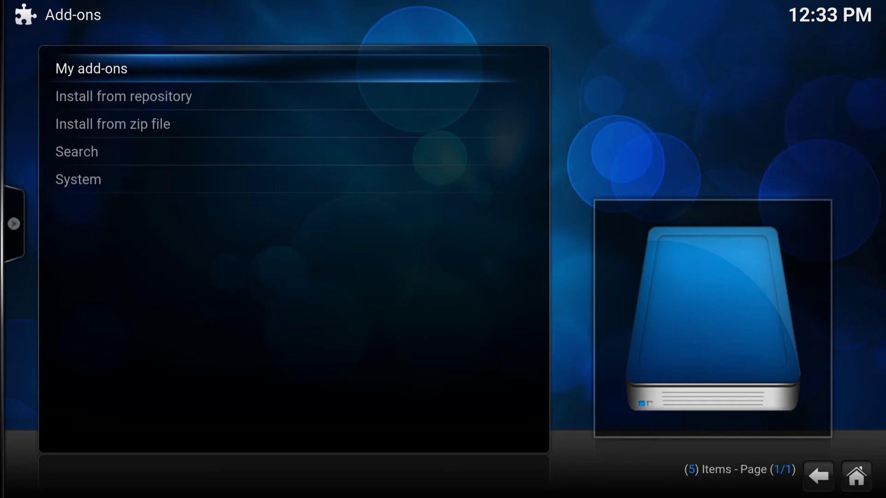
key(BackSpace)
key(BackSpace)
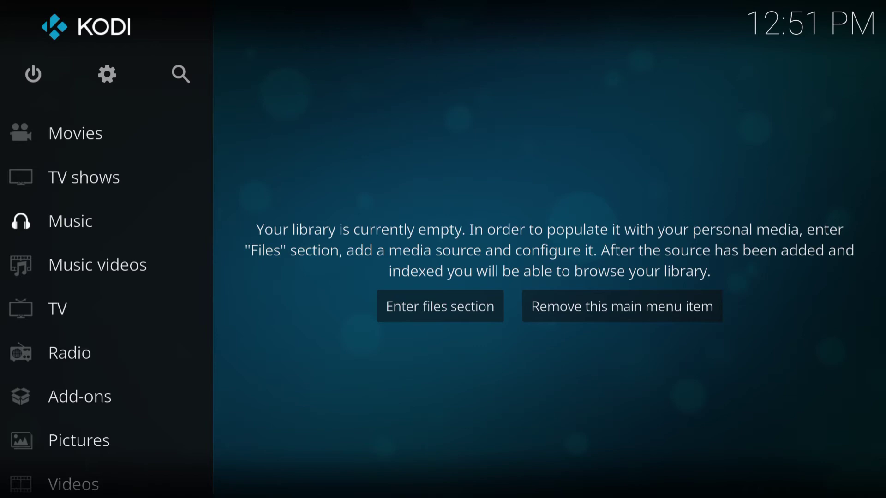
Step: Open the My add-ons category list from the home screen's Add-ons section
mouse_move(106, 396)
mouse_down()
mouse_move(105, 306)
mouse_move(106, 394)
mouse_up()
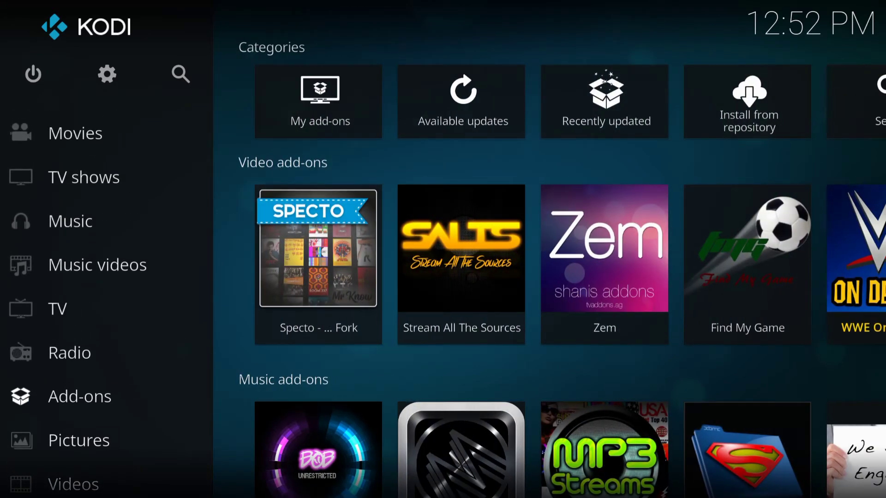
click(106, 396)
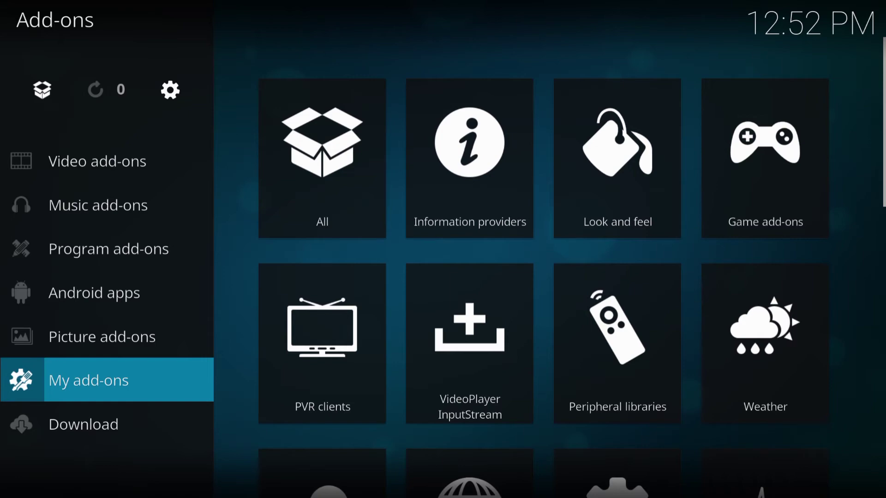
key(Return)
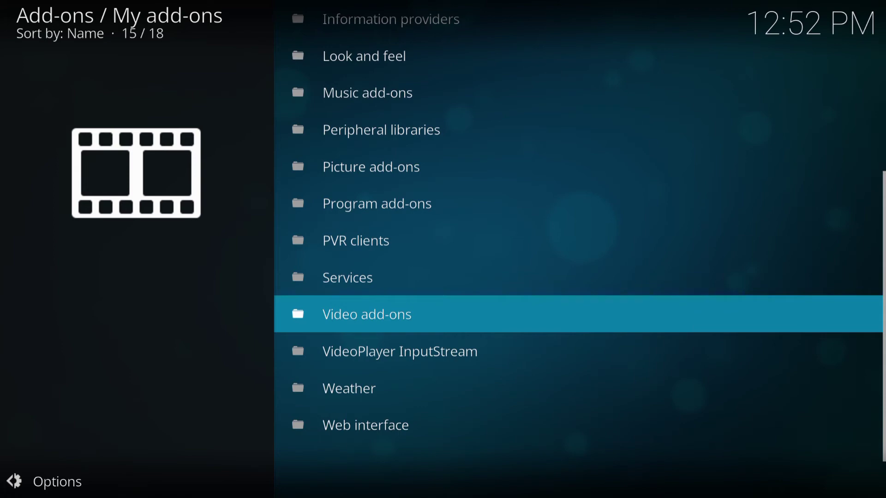
key(Left)
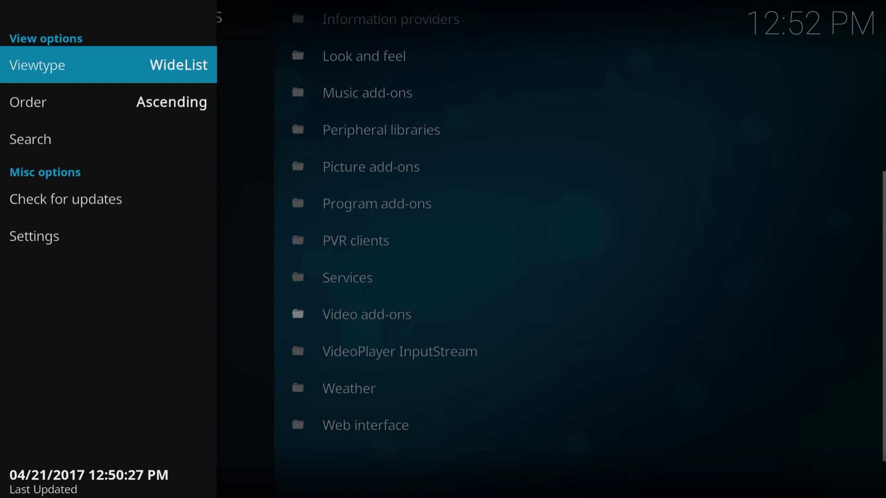
key(Down)
key(Down)
key(Down)
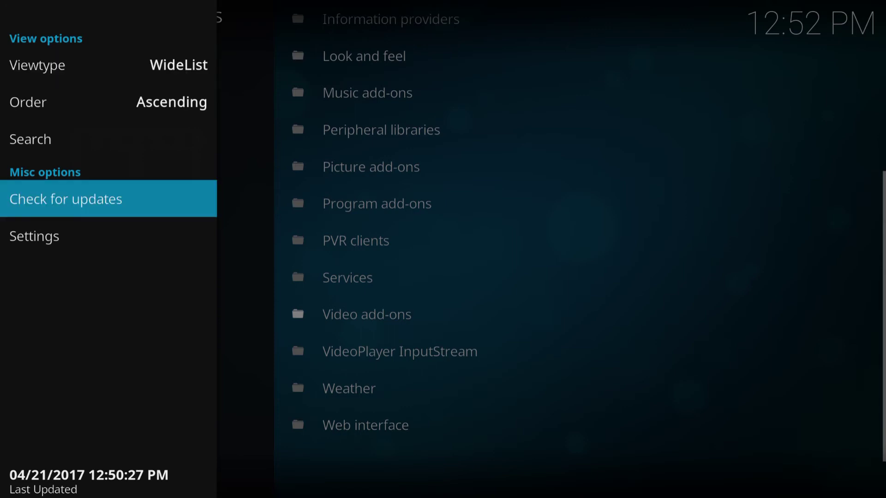
key(Right)
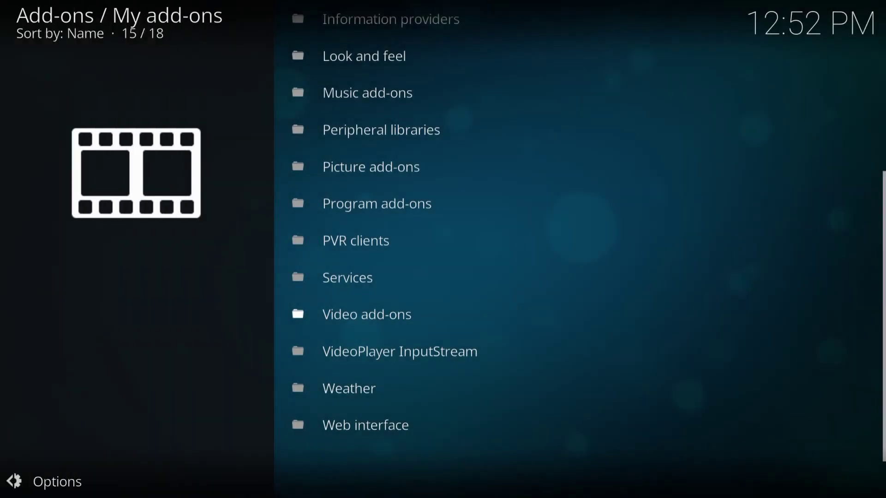
Step: Check for add-on updates from the My add-ons options and return to the home screen
key(Left)
key(Down)
key(Down)
key(Down)
key(Return)
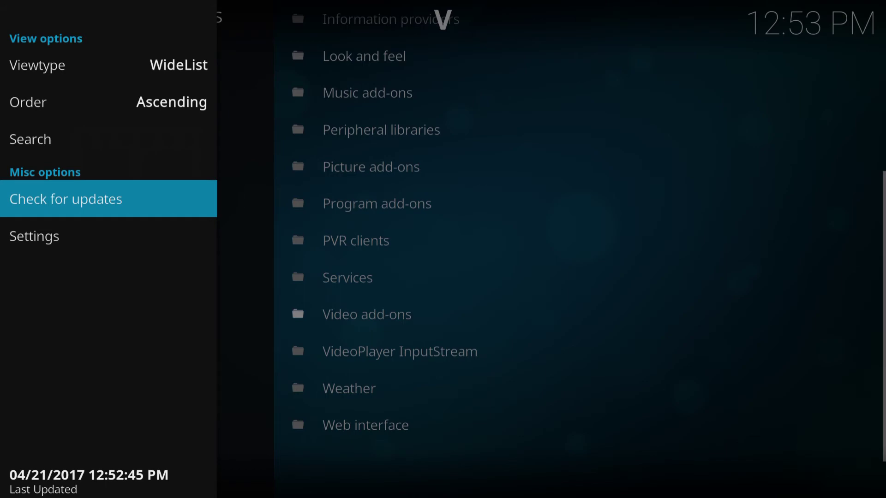
key(BackSpace)
key(BackSpace)
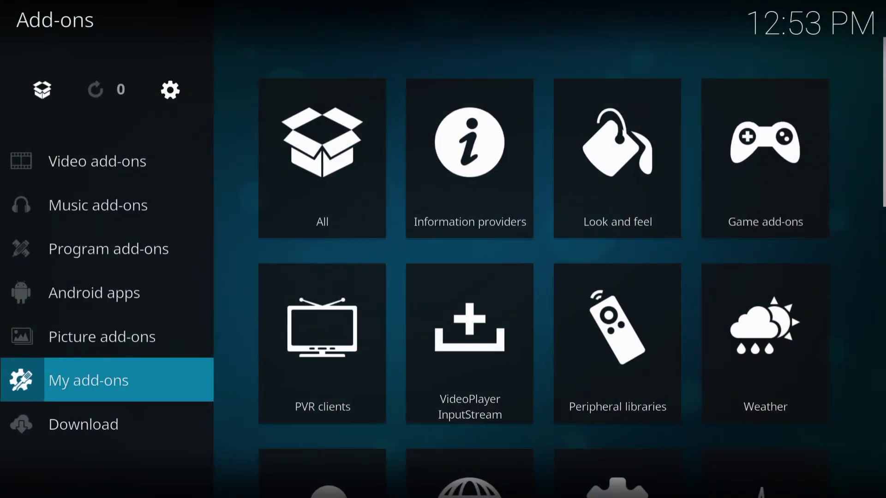
key(BackSpace)
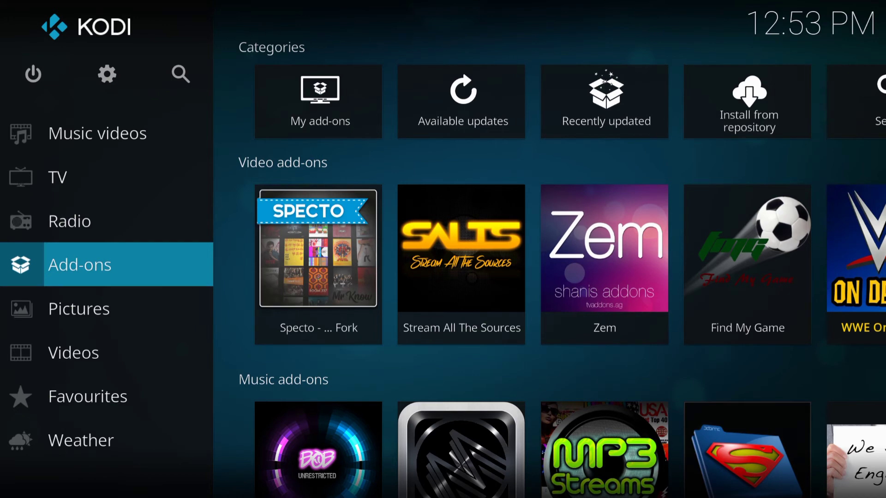
key(Up)
key(Up)
key(Up)
key(Up)
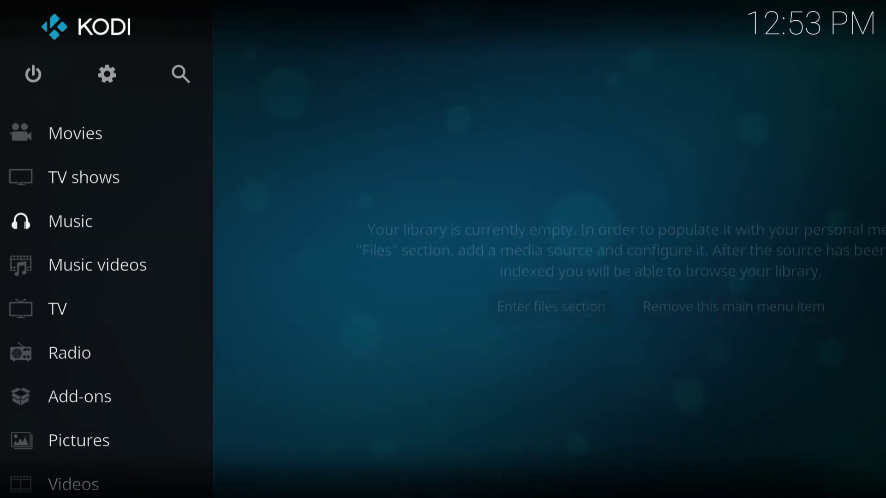
key(Down)
key(Down)
key(Down)
key(Down)
key(Down)
key(Down)
key(Down)
key(Up)
key(Up)
key(Up)
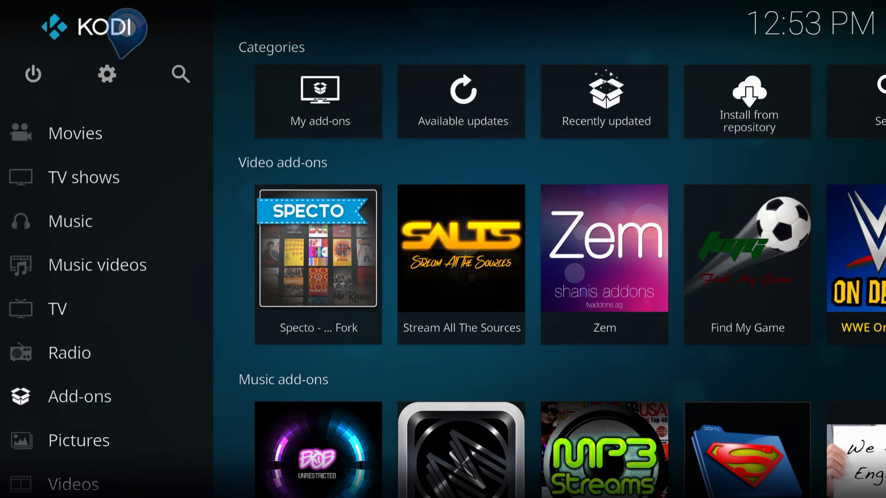
Step: Open the Add-ons category of the System settings
key(Return)
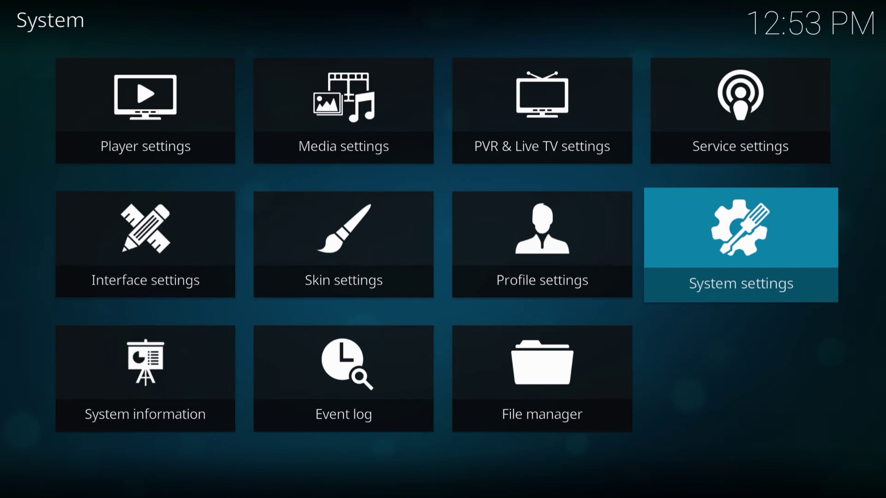
key(Return)
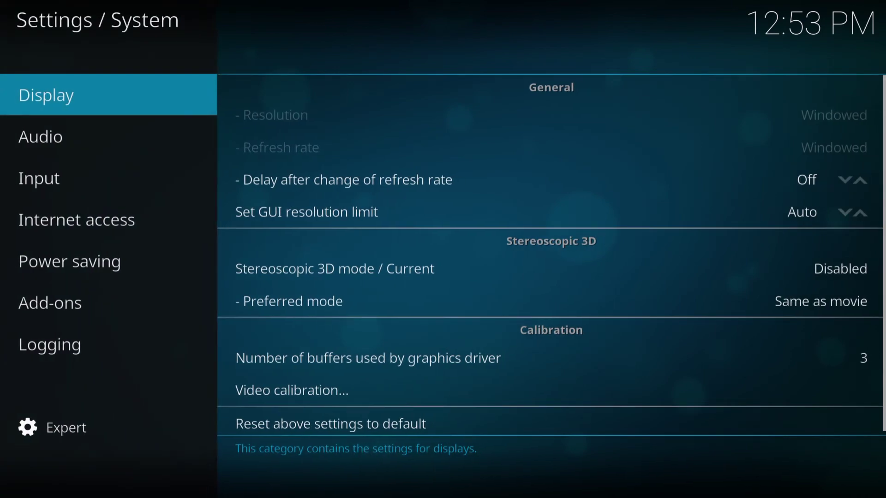
click(49, 303)
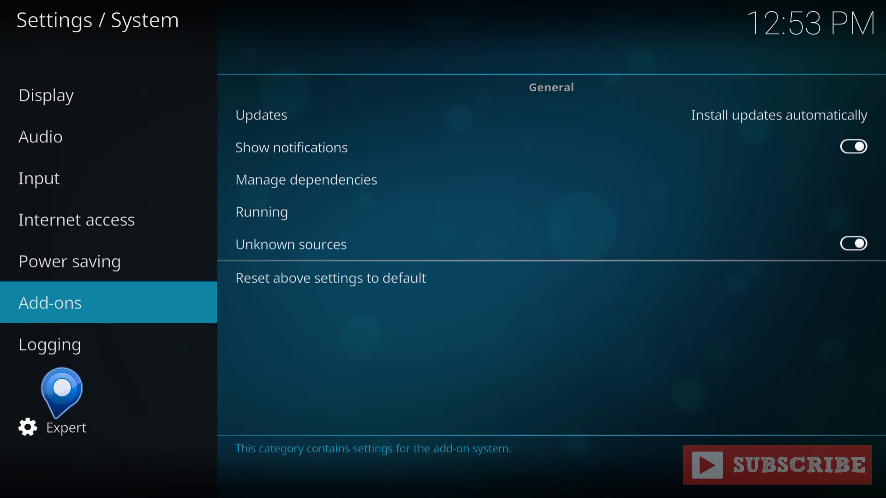
Step: Cycle the settings level through Basic and Standard back to Expert
click(46, 427)
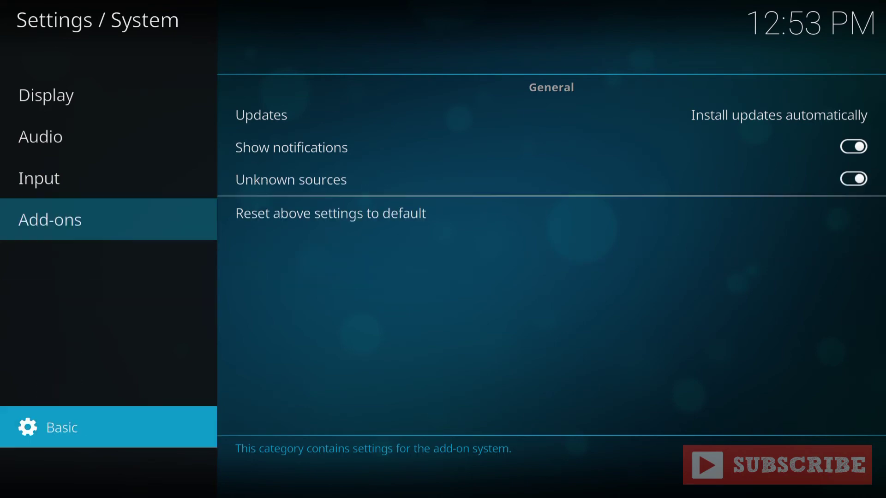
key(Return)
key(Return)
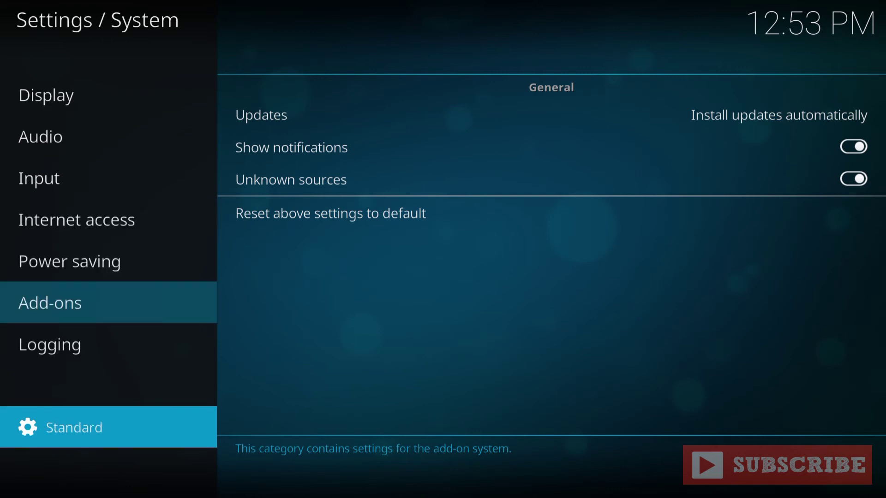
key(Return)
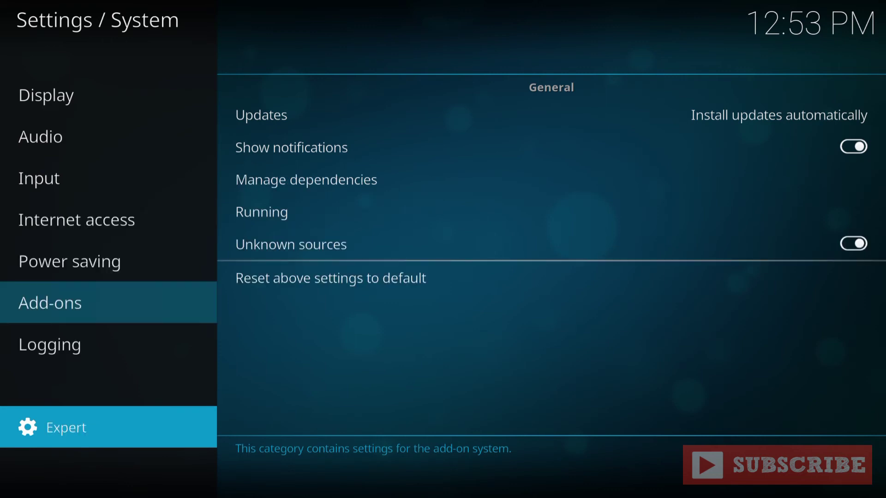